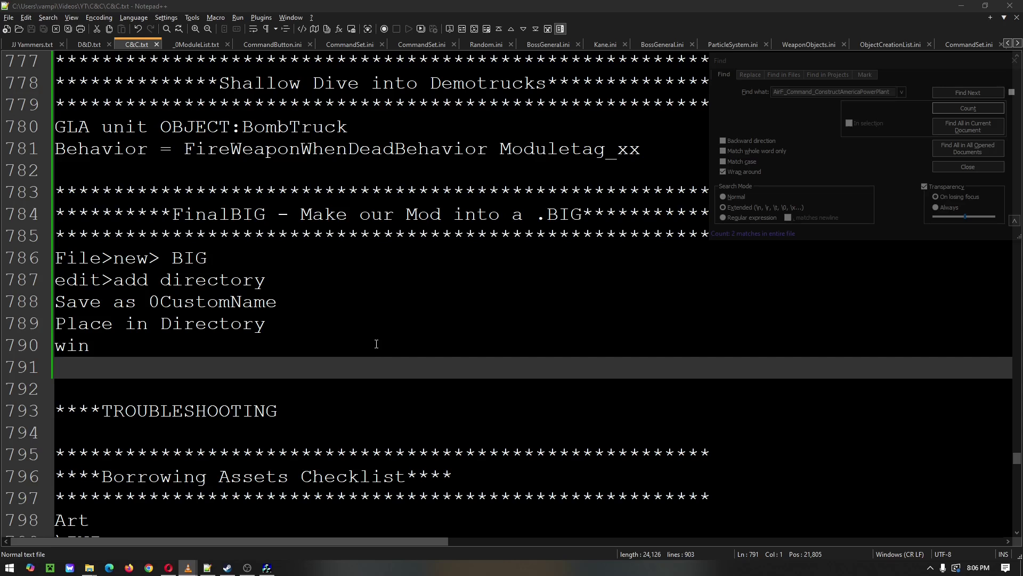
# Capitalise 'edit' and 'add' on line 787 so it reads 'Edit>Add directory'.
pyautogui.click(66, 280)
pyautogui.press('BackSpace')
pyautogui.write('E')
pyautogui.click(158, 280)
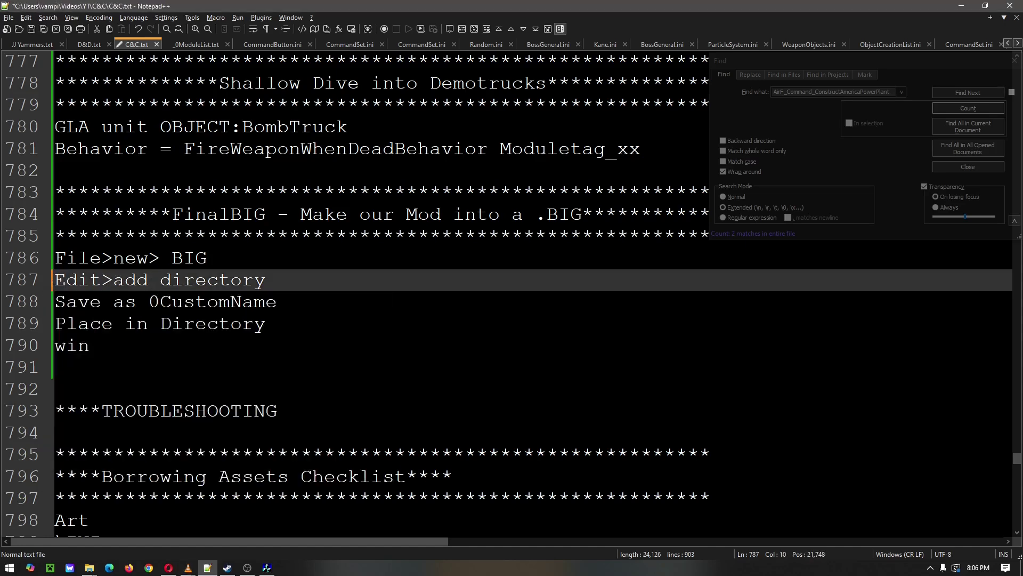
pyautogui.moveTo(117, 281); pyautogui.dragTo(124, 285)
pyautogui.write('A')
pyautogui.press('Right')
pyautogui.press('Right')
pyautogui.press('Right')
# Select the word BIG on line 786, then Edit and Add on line 787.
pyautogui.click(72, 257)
pyautogui.doubleClick(176, 259)
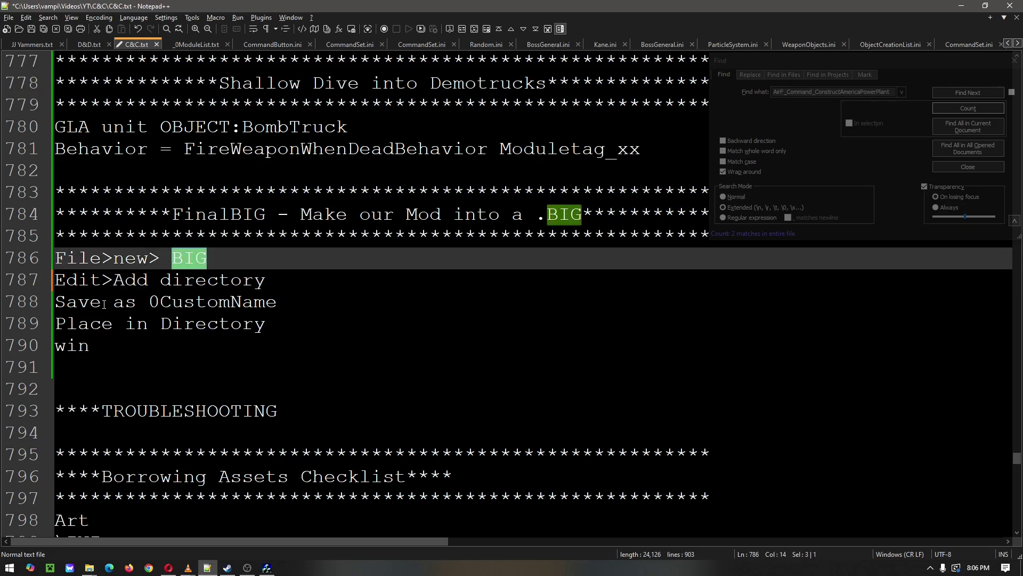
pyautogui.doubleClick(80, 286)
pyautogui.doubleClick(130, 281)
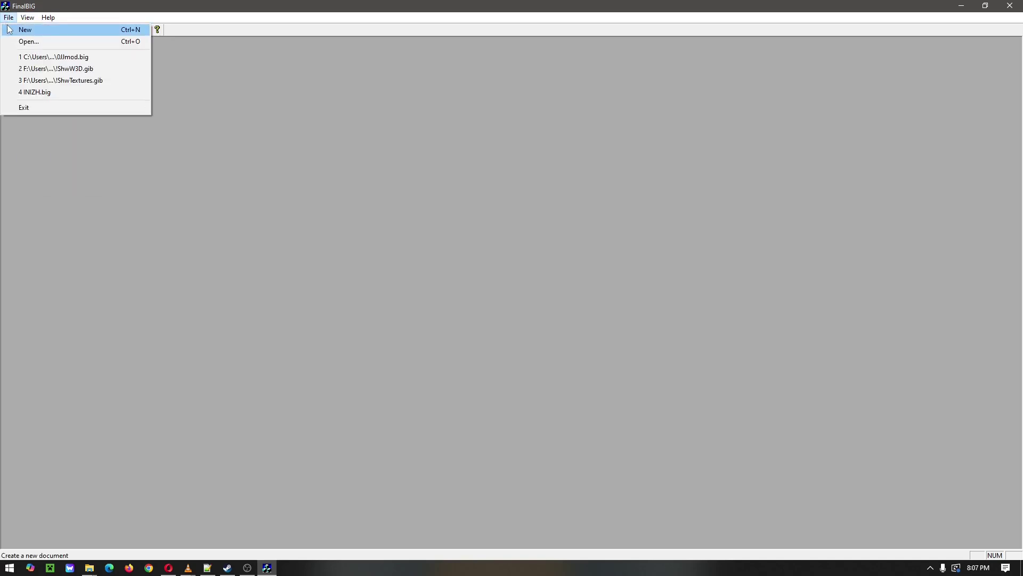
# Create a new empty BIG Archive, FinalBIG1, and open its Edit menu.
pyautogui.click(10, 30)
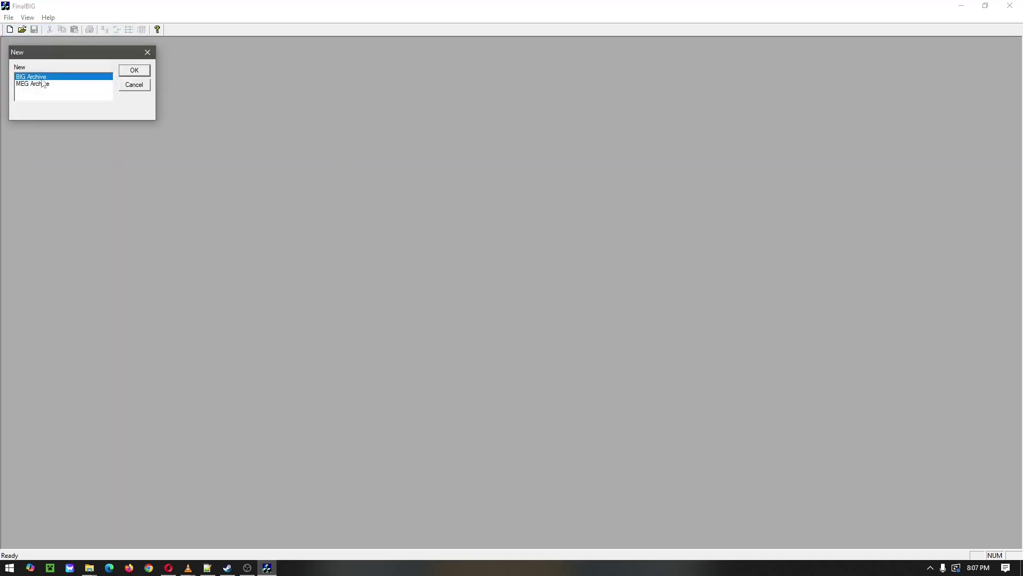
pyautogui.click(145, 75)
pyautogui.click(25, 20)
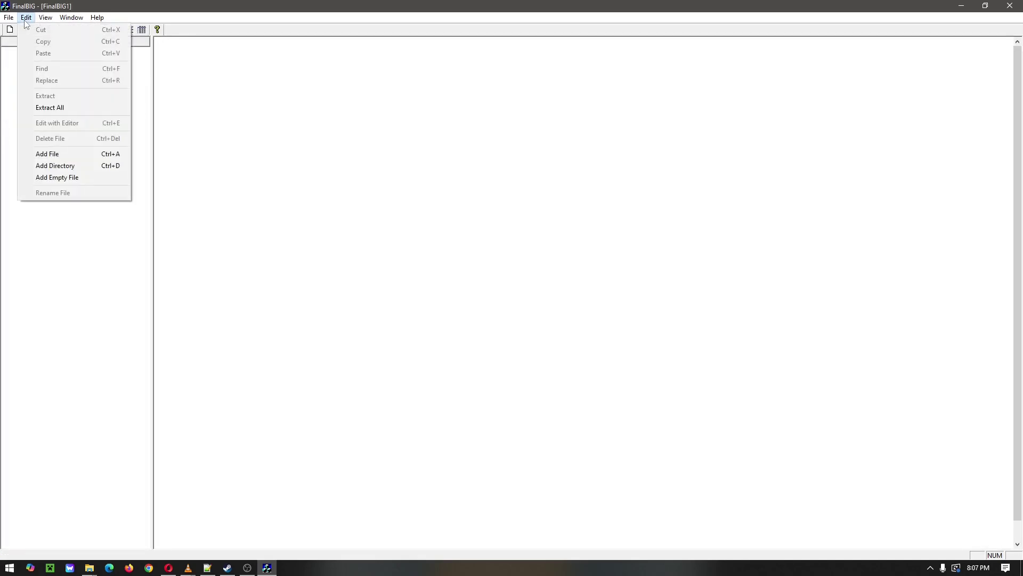
# Add the directory C:\Program Files (x86)\EA Games\First Decade\Zero Hour\Data to the archive.
pyautogui.click(43, 166)
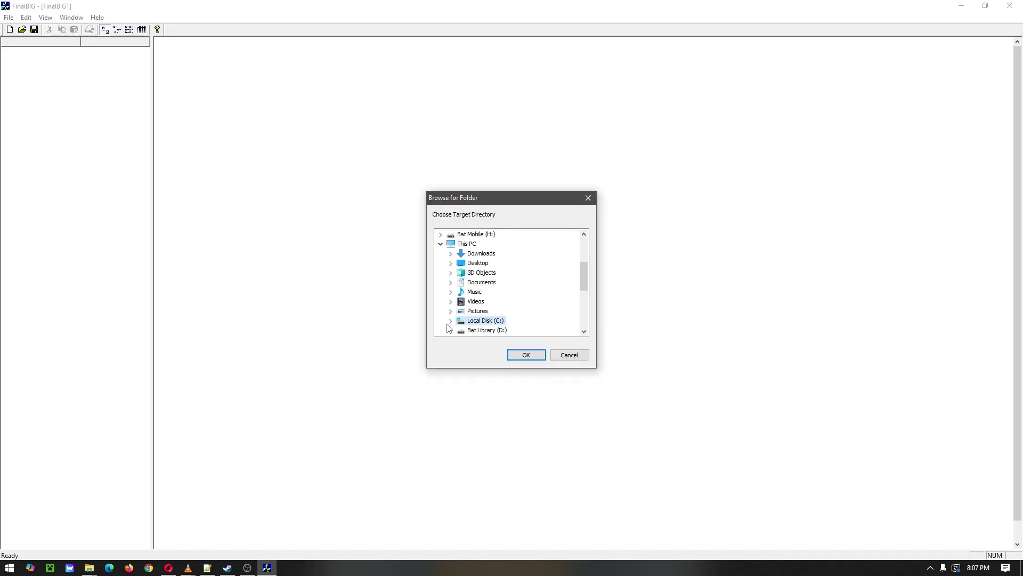
pyautogui.click(450, 321)
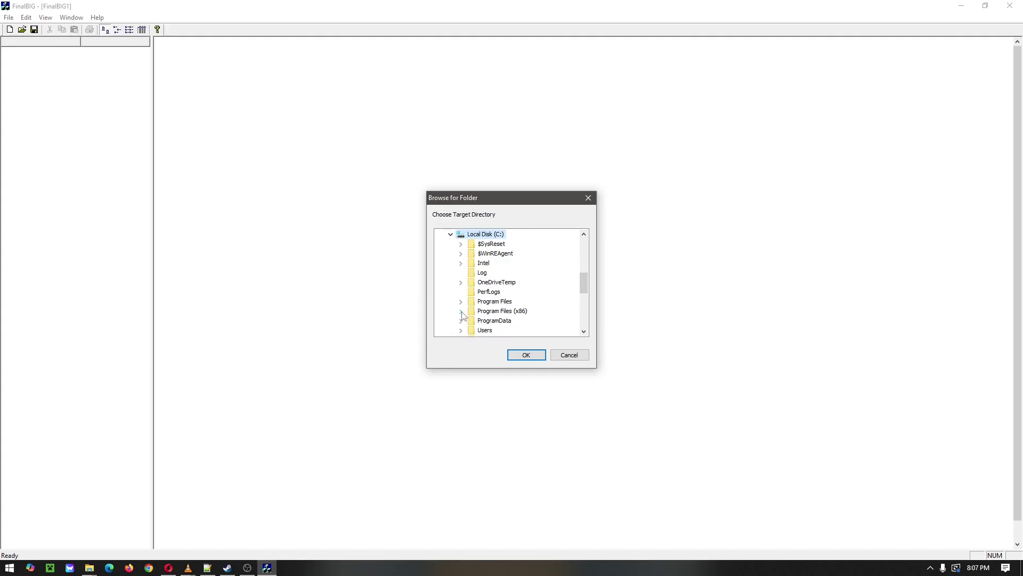
pyautogui.click(461, 314)
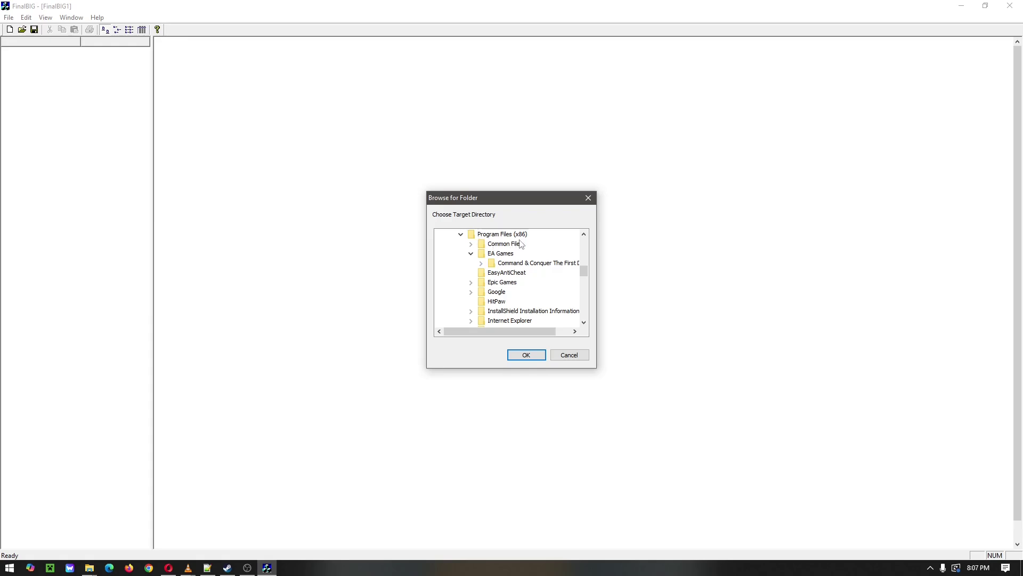
pyautogui.click(482, 264)
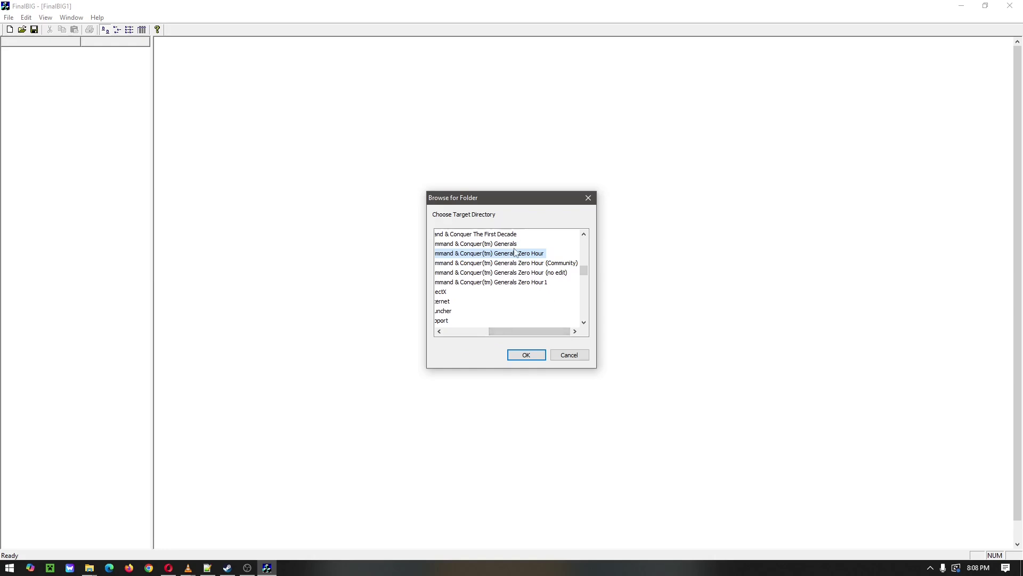
pyautogui.moveTo(561, 331); pyautogui.dragTo(535, 331)
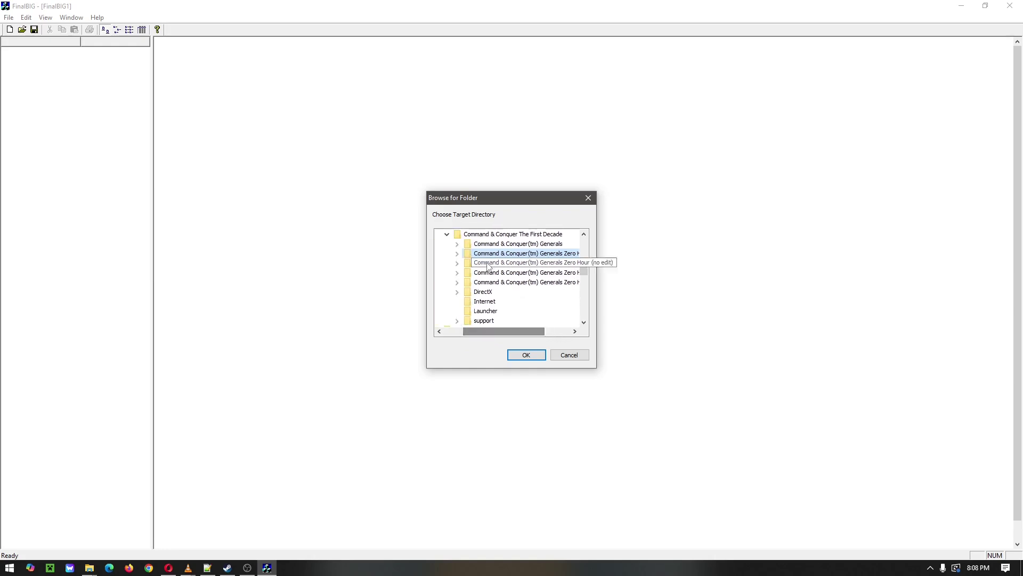
pyautogui.click(457, 254)
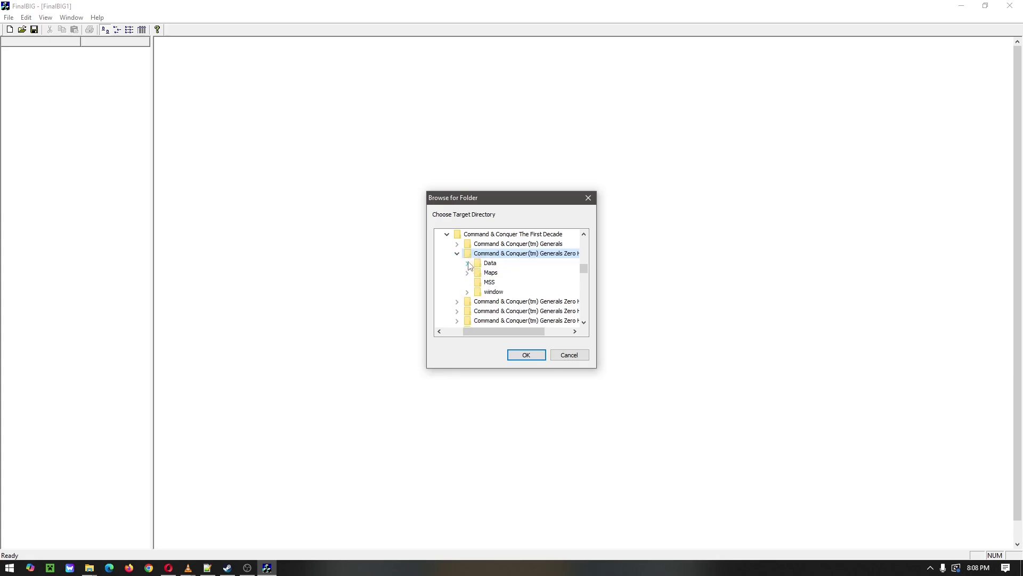
pyautogui.click(492, 263)
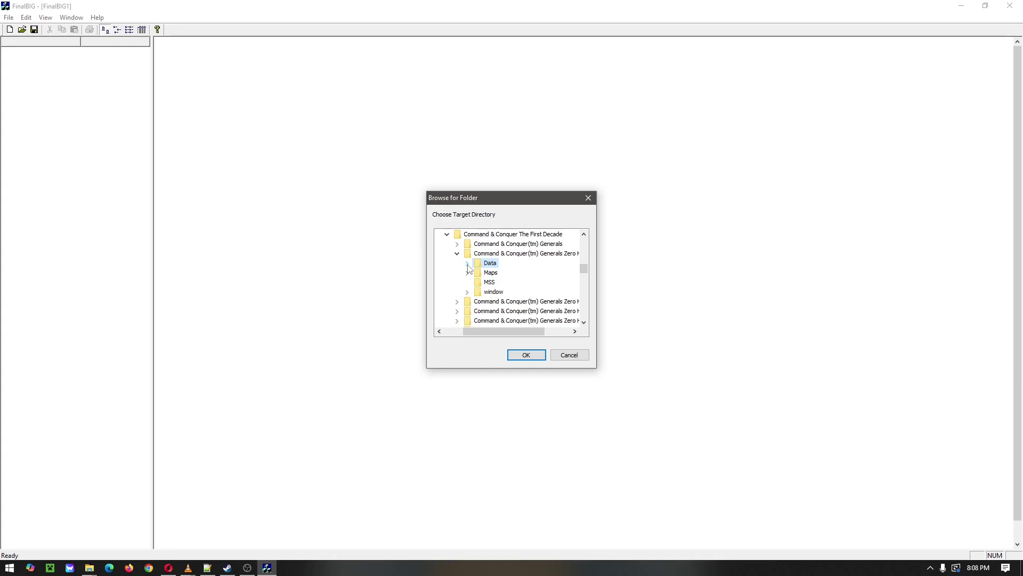
pyautogui.click(467, 265)
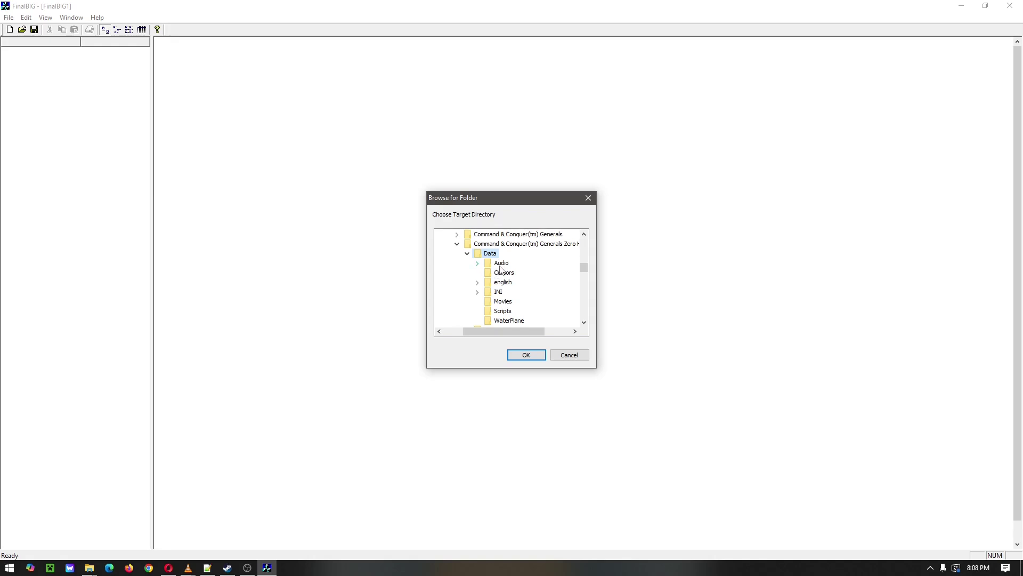
pyautogui.click(524, 357)
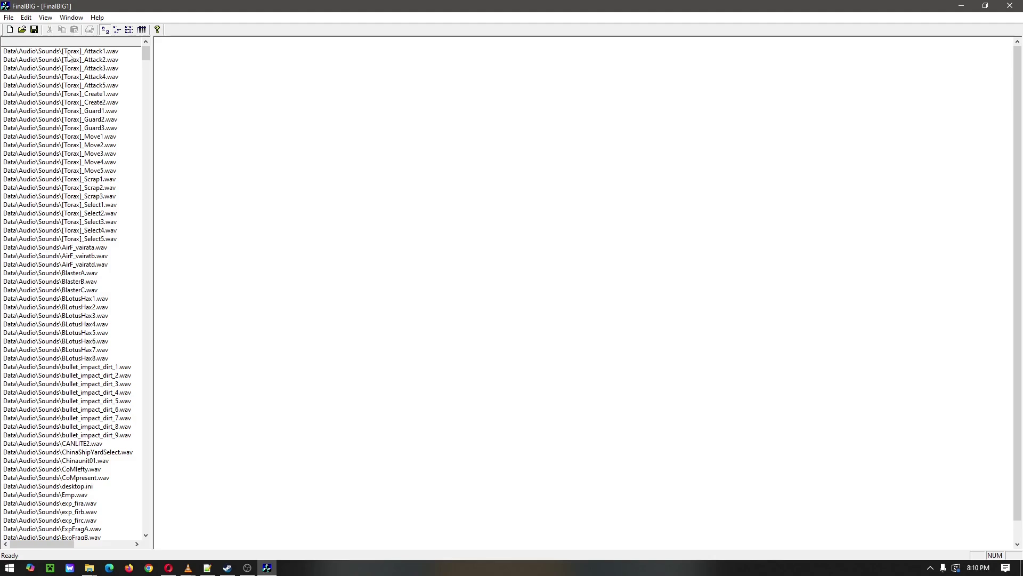
# Review the loaded file list from the Audio sounds down to the WaterPlane textures.
pyautogui.moveTo(143, 52); pyautogui.dragTo(151, 533)
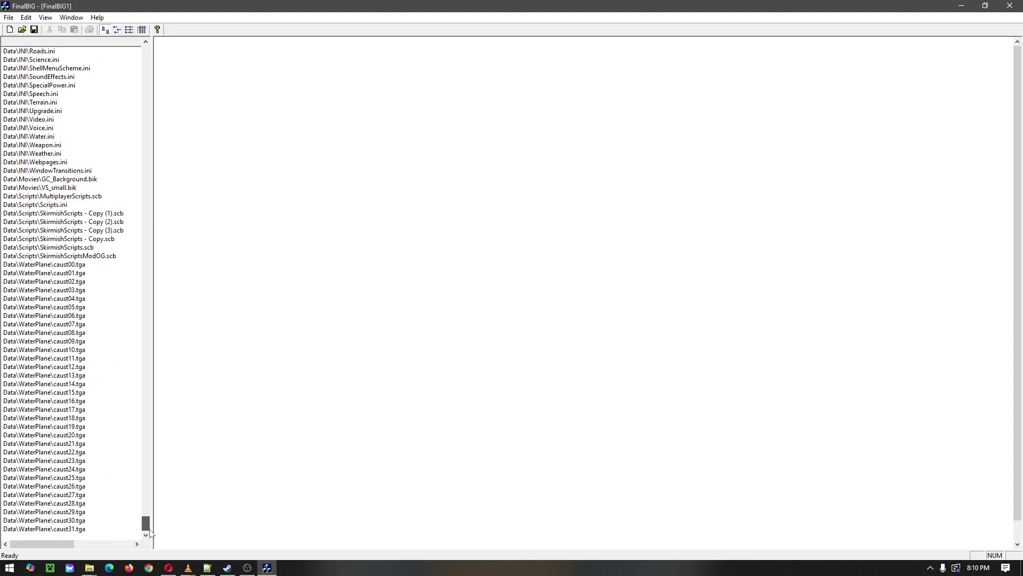
pyautogui.moveTo(151, 533); pyautogui.dragTo(151, 533)
pyautogui.scroll(4, 48, 164)
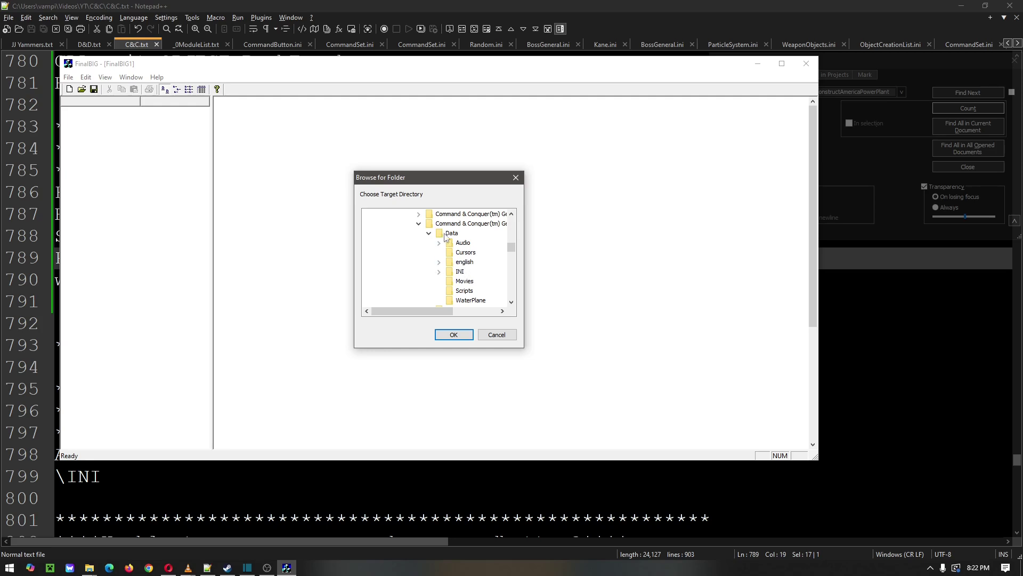
# Add the Data folder's INI files to the archive and open the File menu.
pyautogui.click(454, 273)
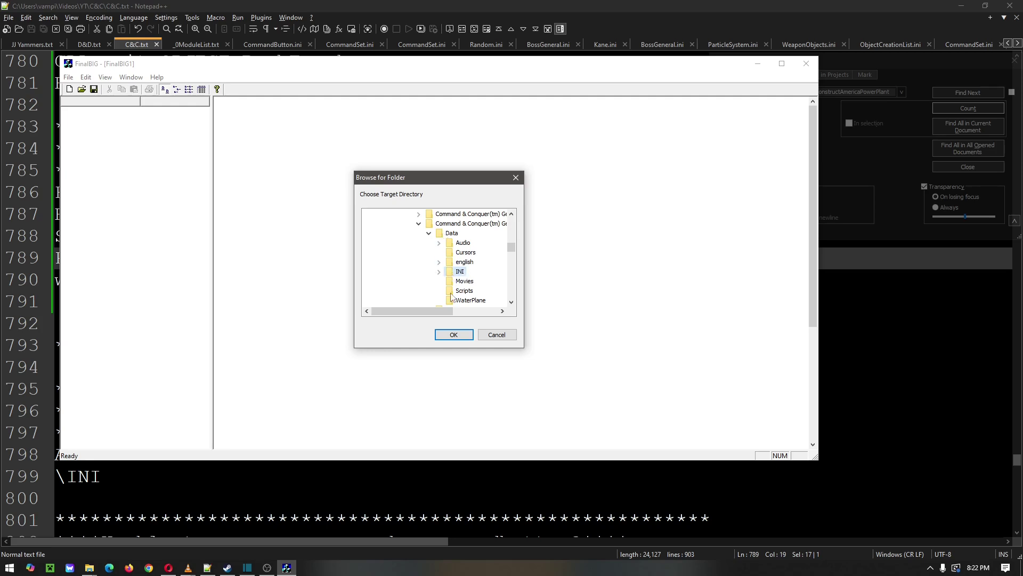
pyautogui.click(453, 334)
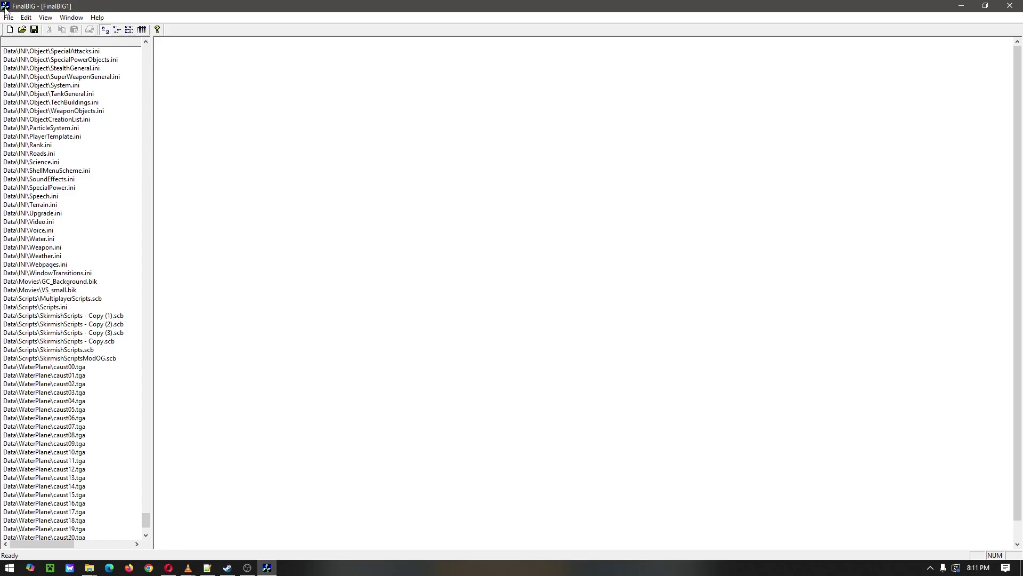
pyautogui.click(9, 17)
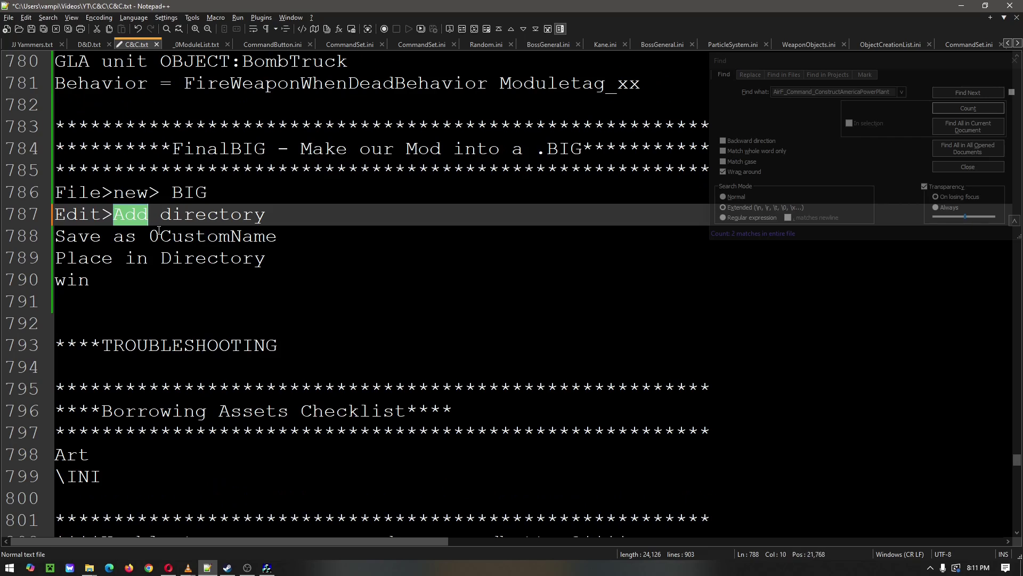
# Change line 788 to 'Save as 0!CustomName', save C&C.txt, and select line 789's text.
pyautogui.click(155, 230)
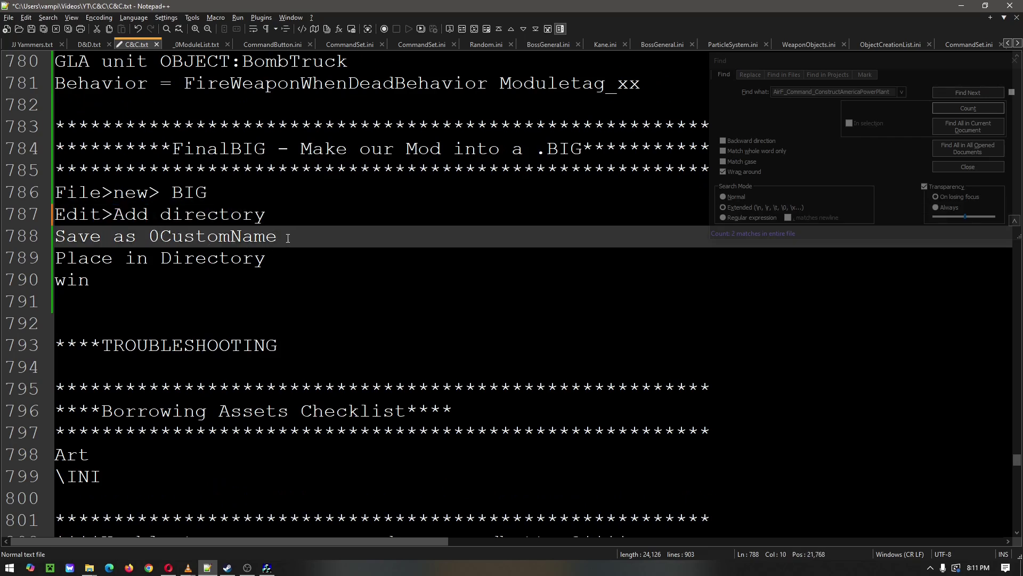
pyautogui.write('!')
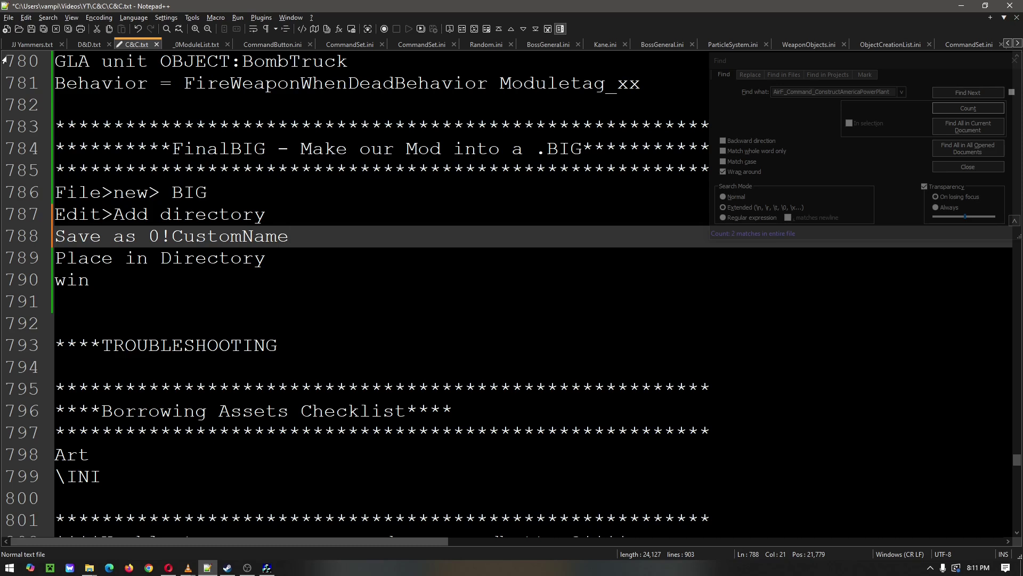
pyautogui.click(30, 28)
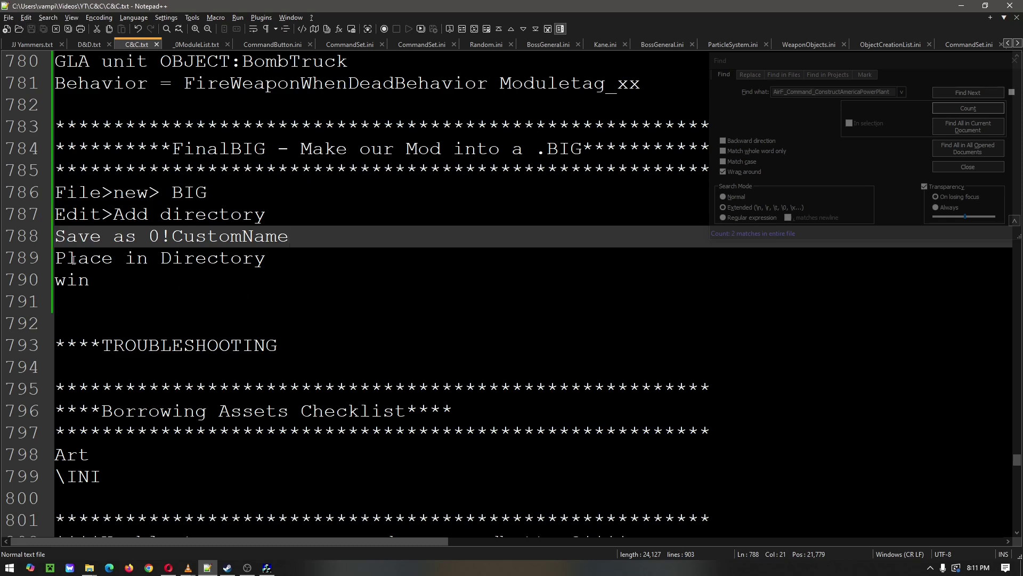
pyautogui.moveTo(66, 259); pyautogui.dragTo(284, 263)
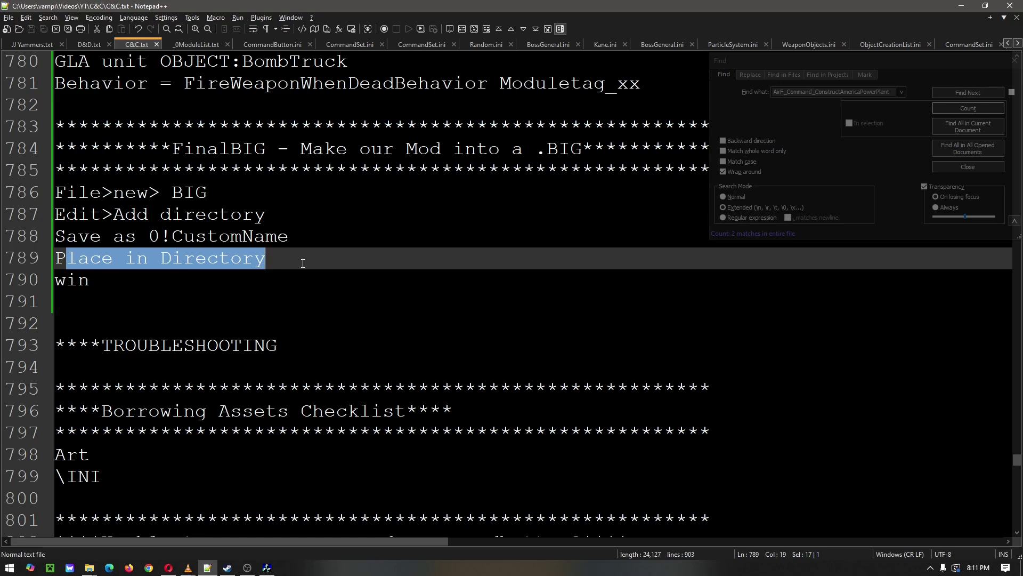